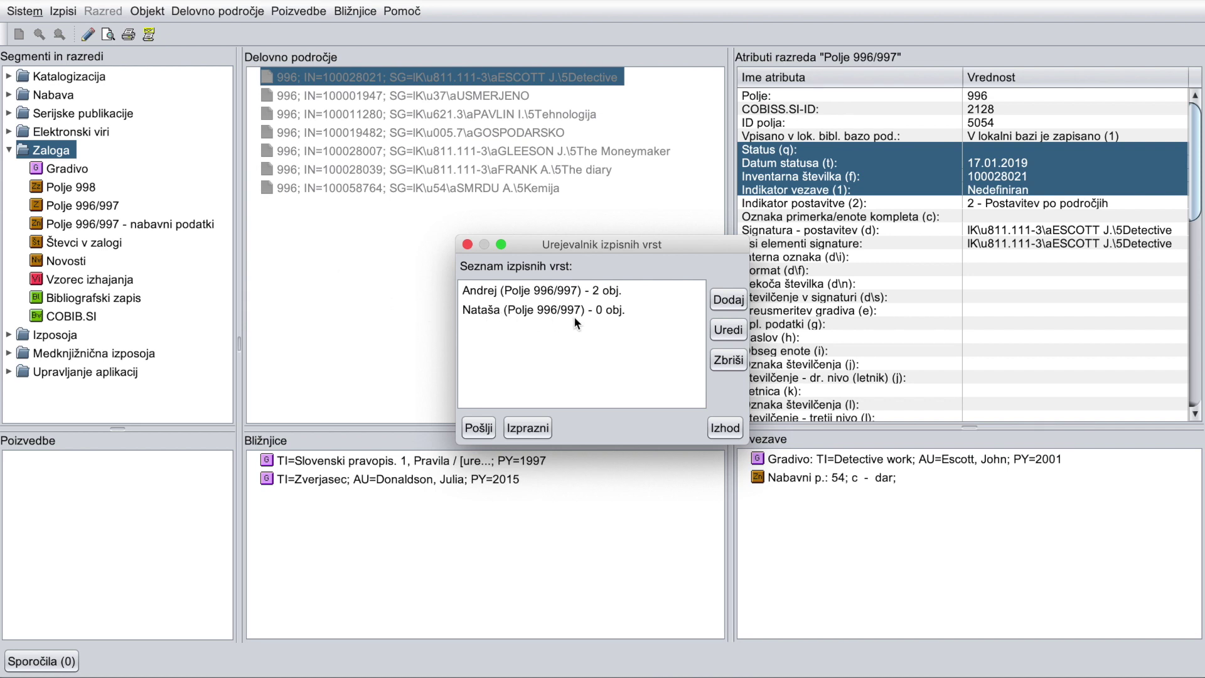
- Create a print queue for the class Polje 996/997 from the Zaloga segment, named with the colleague's first name, and close the queue editor
{"action": "left_click", "coordinate": [725, 307]}
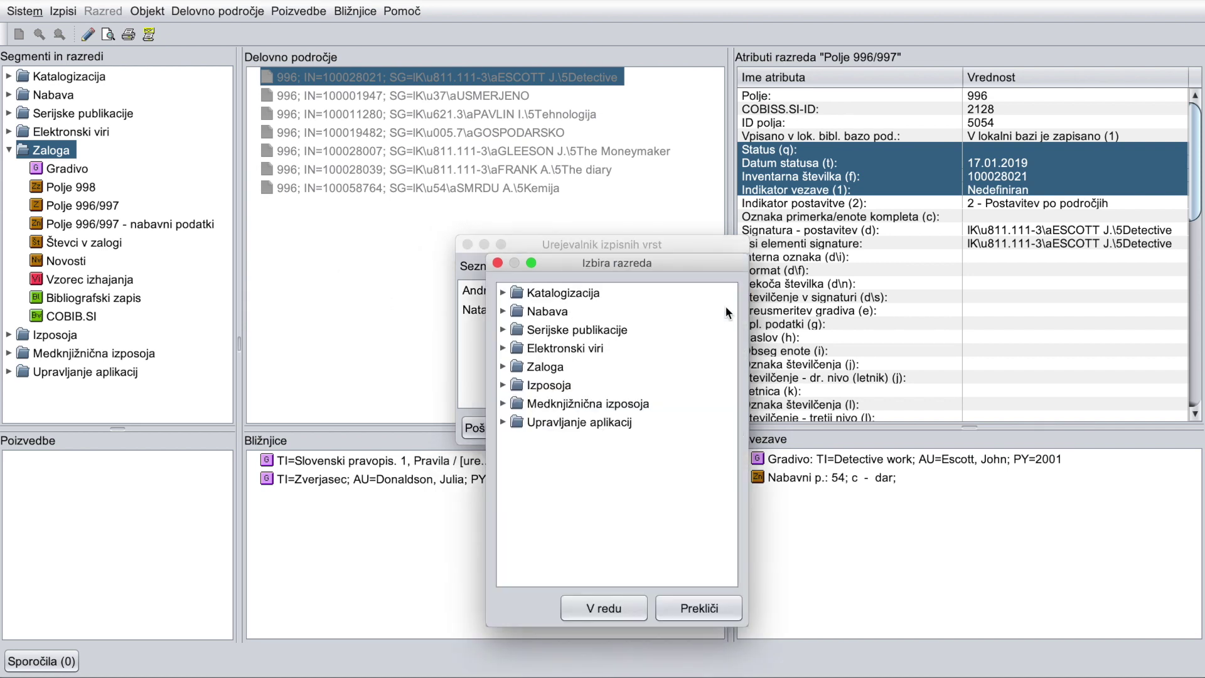
{"action": "double_click", "coordinate": [548, 369]}
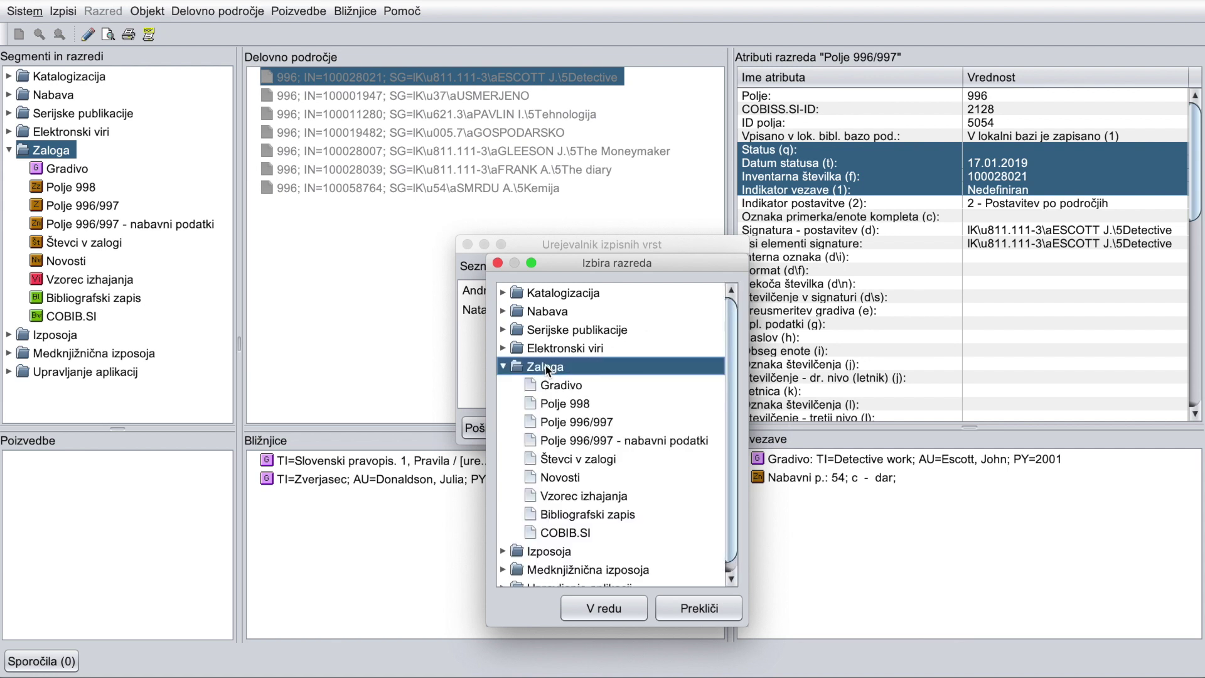
{"action": "left_click", "coordinate": [566, 423]}
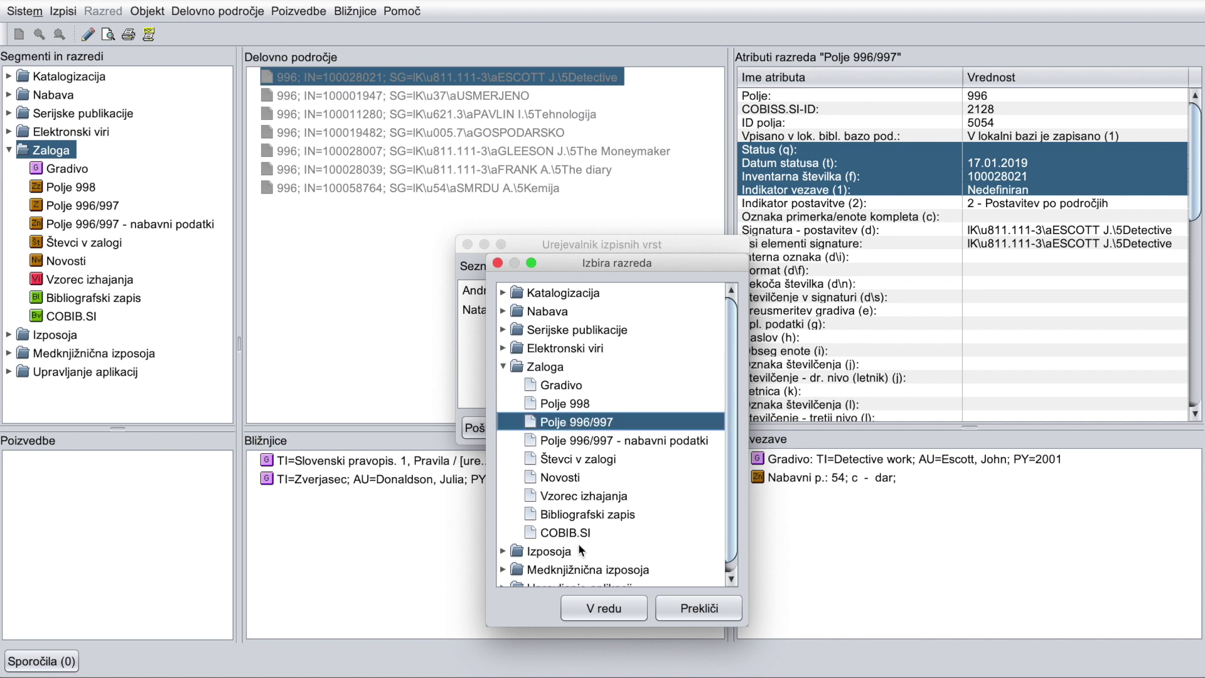
{"action": "left_click", "coordinate": [602, 608]}
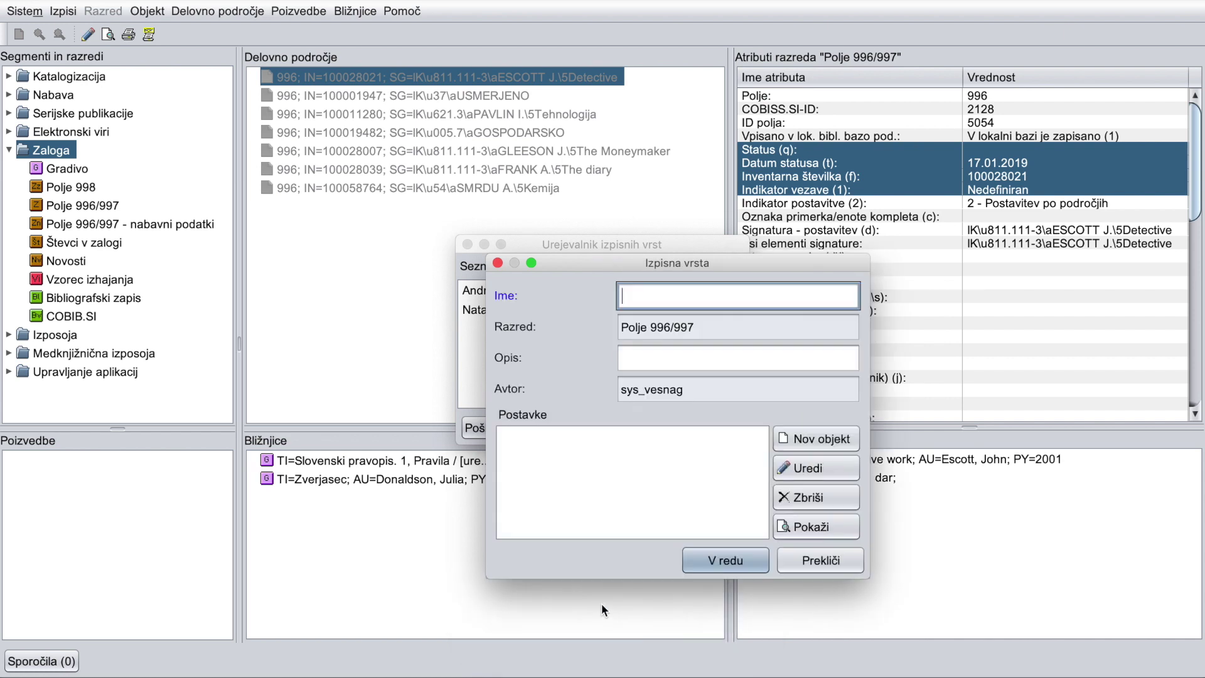
{"action": "type", "text": "Tina"}
{"action": "left_click", "coordinate": [705, 564]}
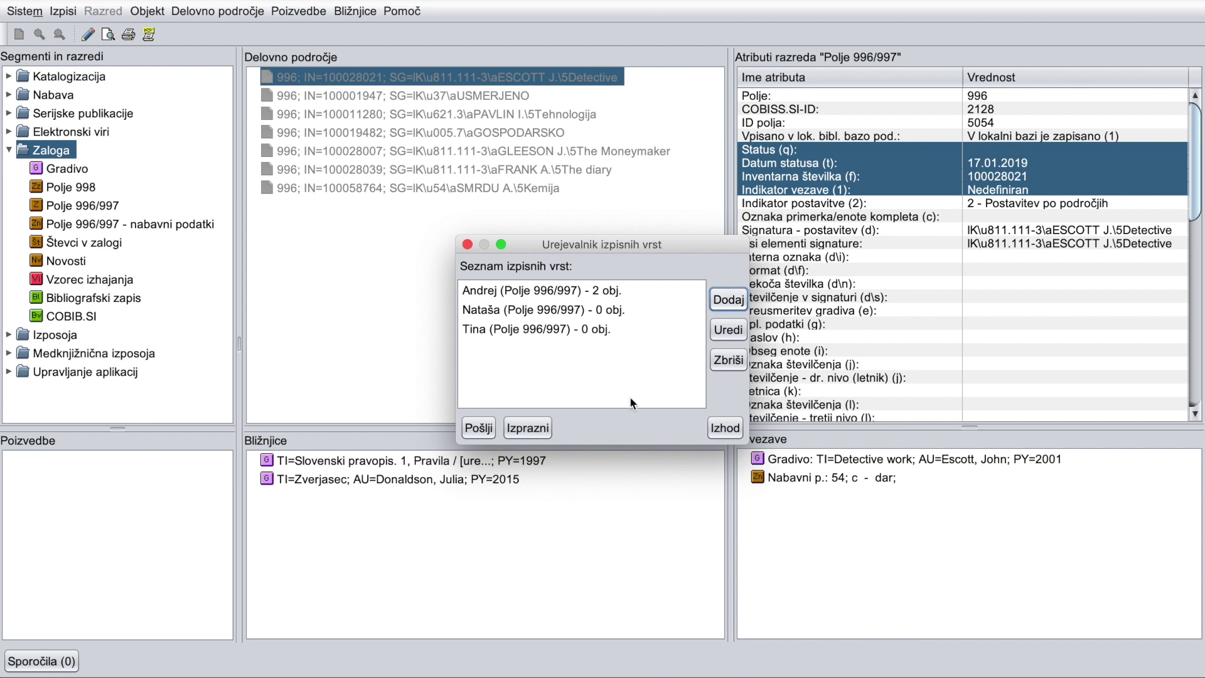
{"action": "left_click", "coordinate": [602, 330]}
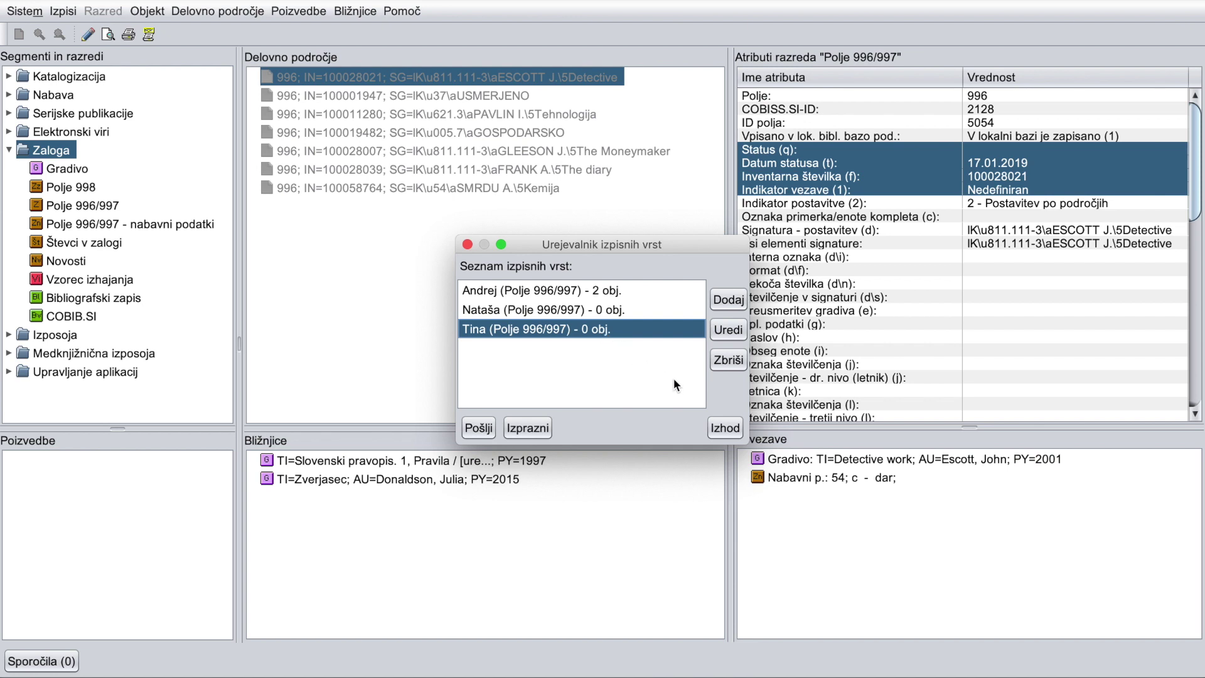
{"action": "left_click", "coordinate": [726, 428]}
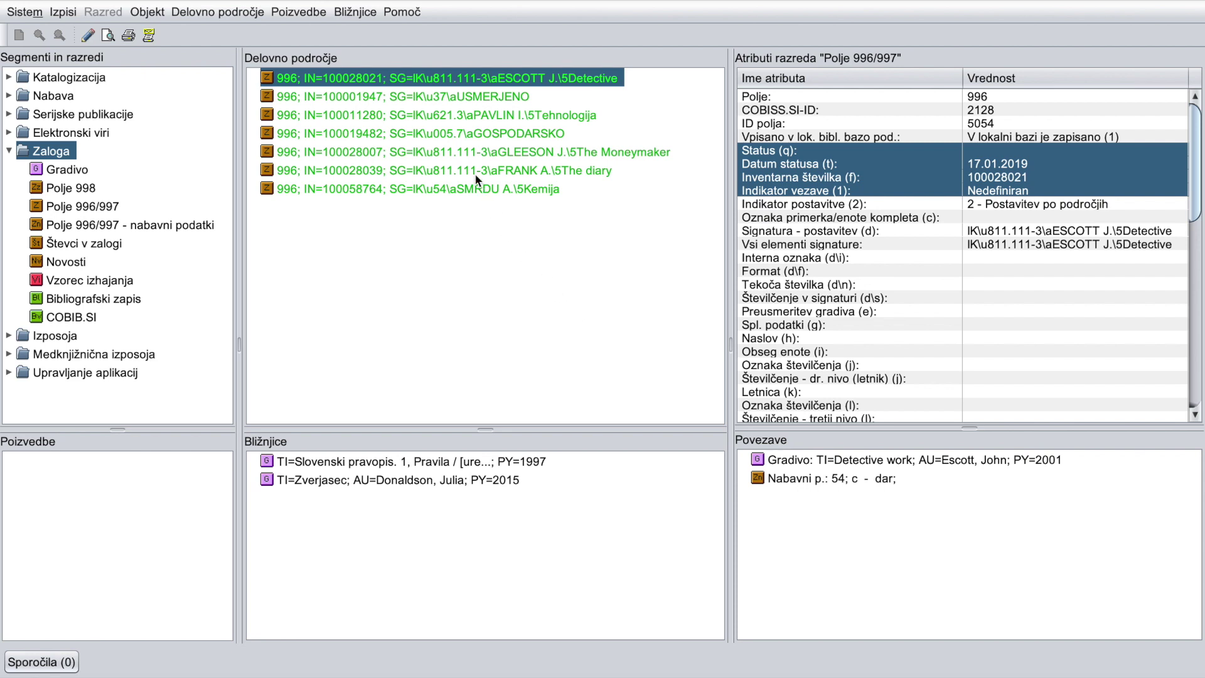
- Open the "Detective" 996 record for editing, output its label to the newly created print queue, and confirm the record
{"action": "right_click", "coordinate": [424, 81]}
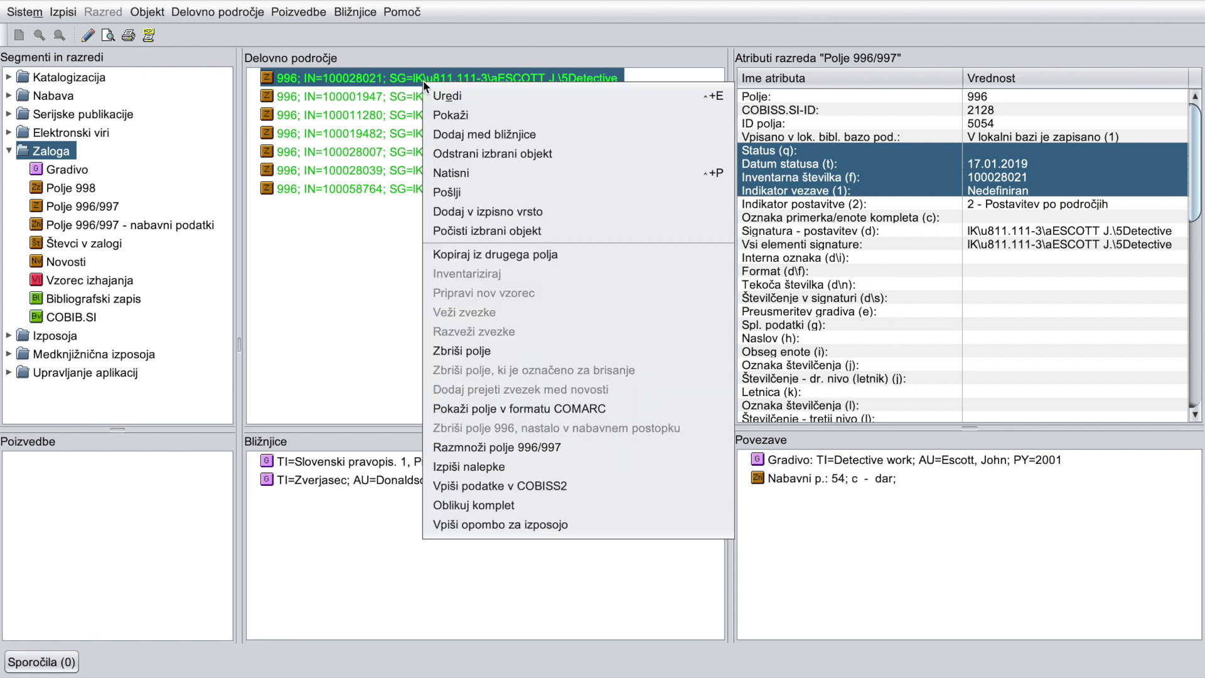
{"action": "left_click", "coordinate": [440, 100]}
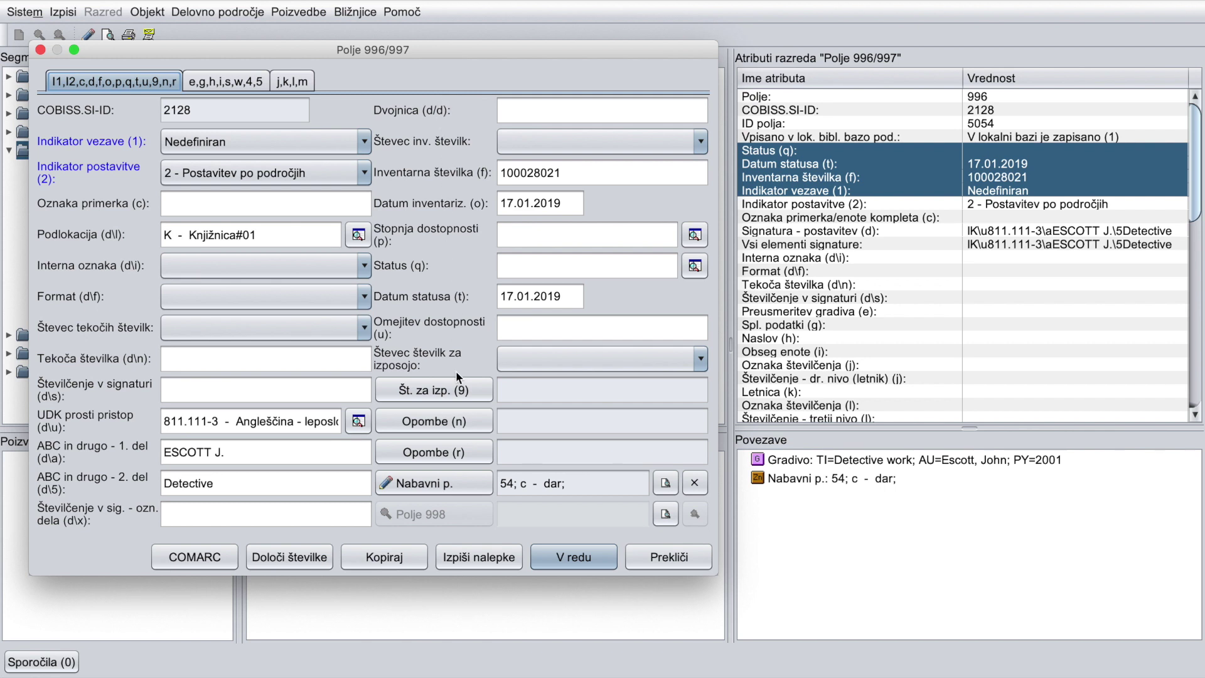
{"action": "left_click", "coordinate": [477, 564]}
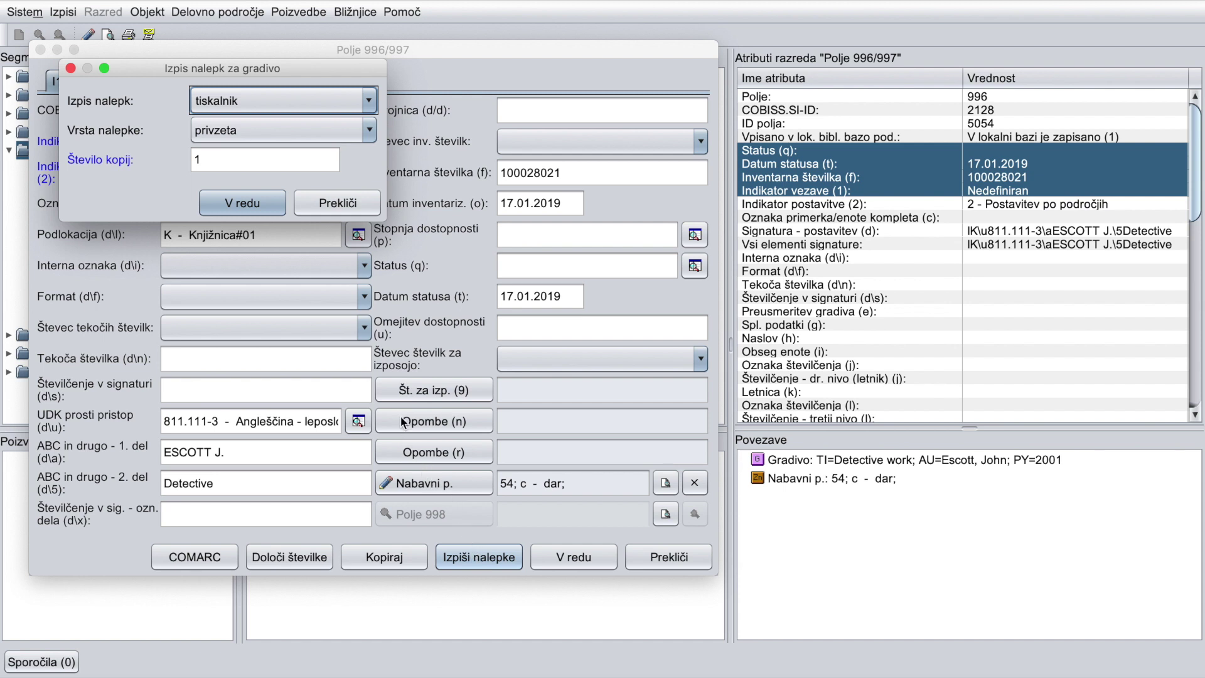
{"action": "left_click", "coordinate": [329, 108]}
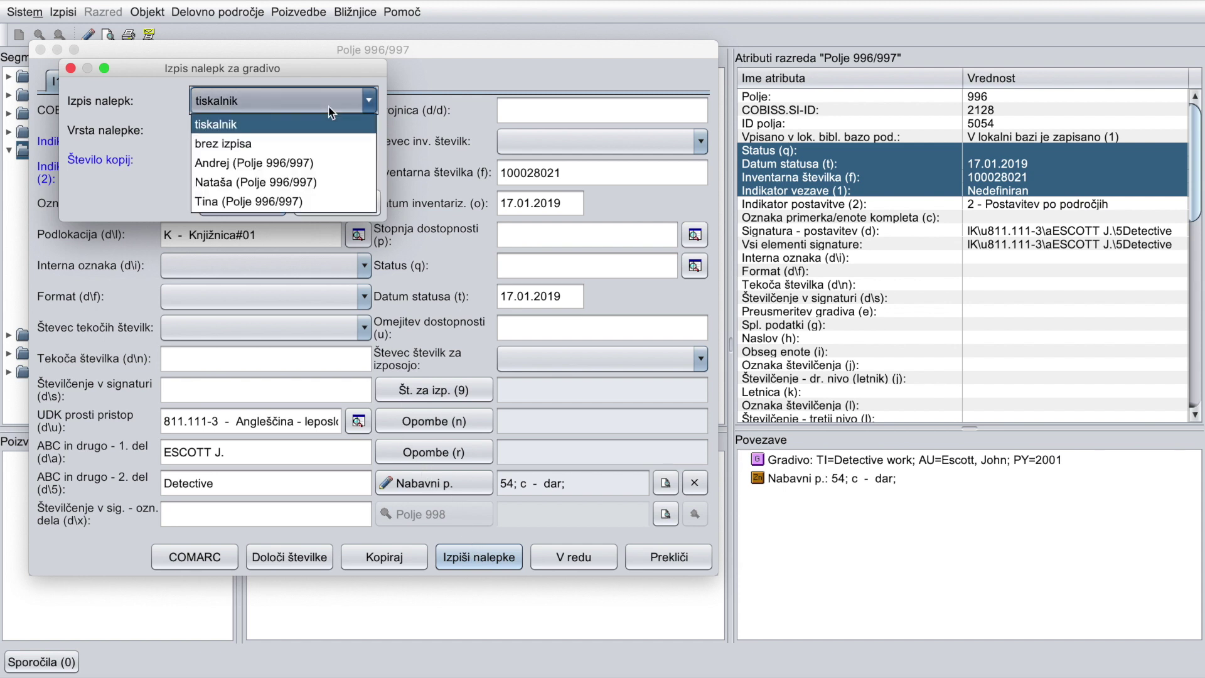
{"action": "left_click", "coordinate": [311, 202]}
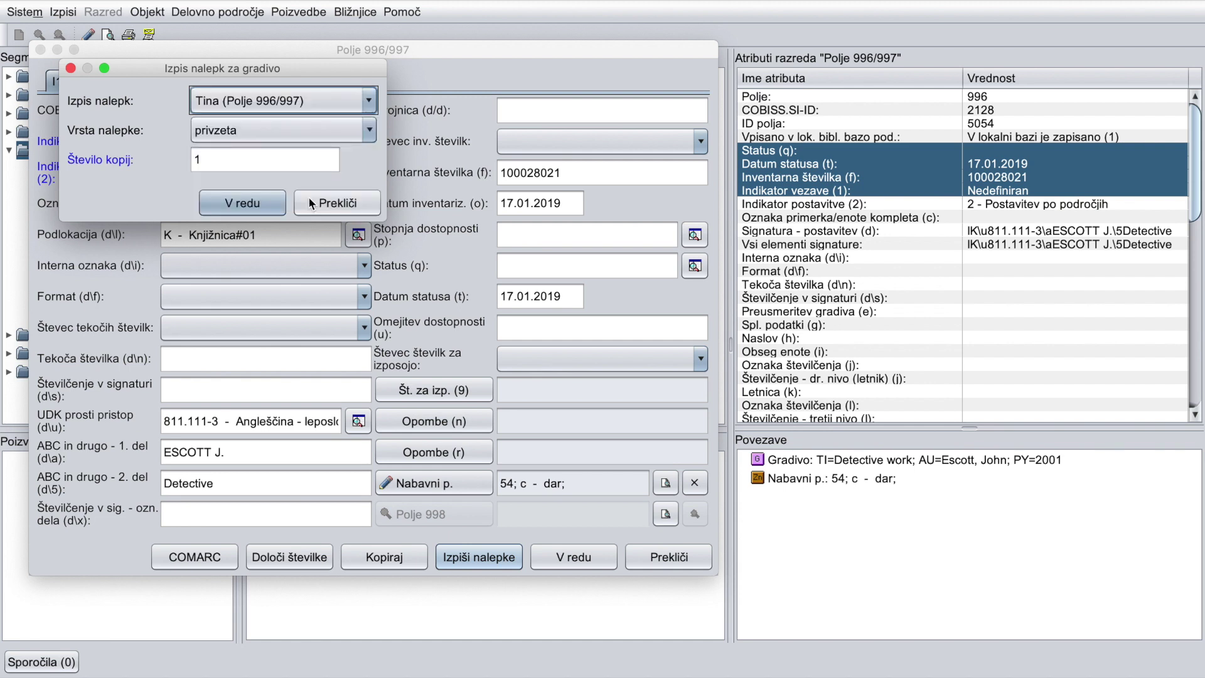
{"action": "left_click", "coordinate": [266, 205]}
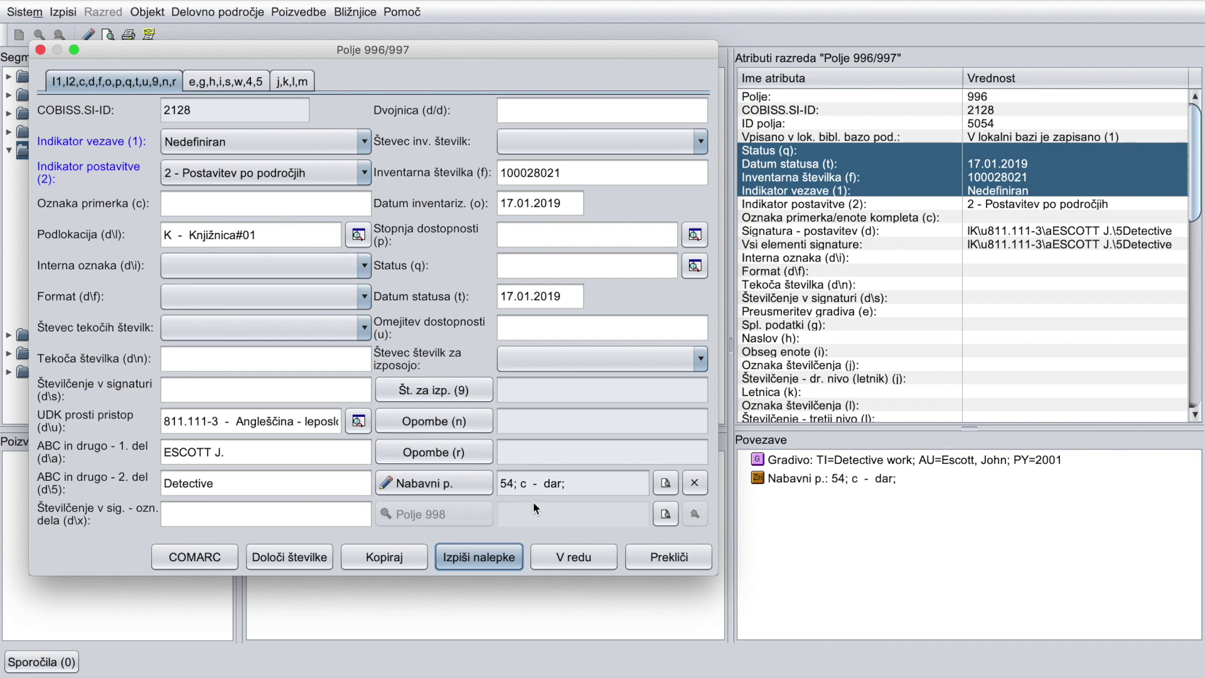
{"action": "left_click", "coordinate": [557, 556]}
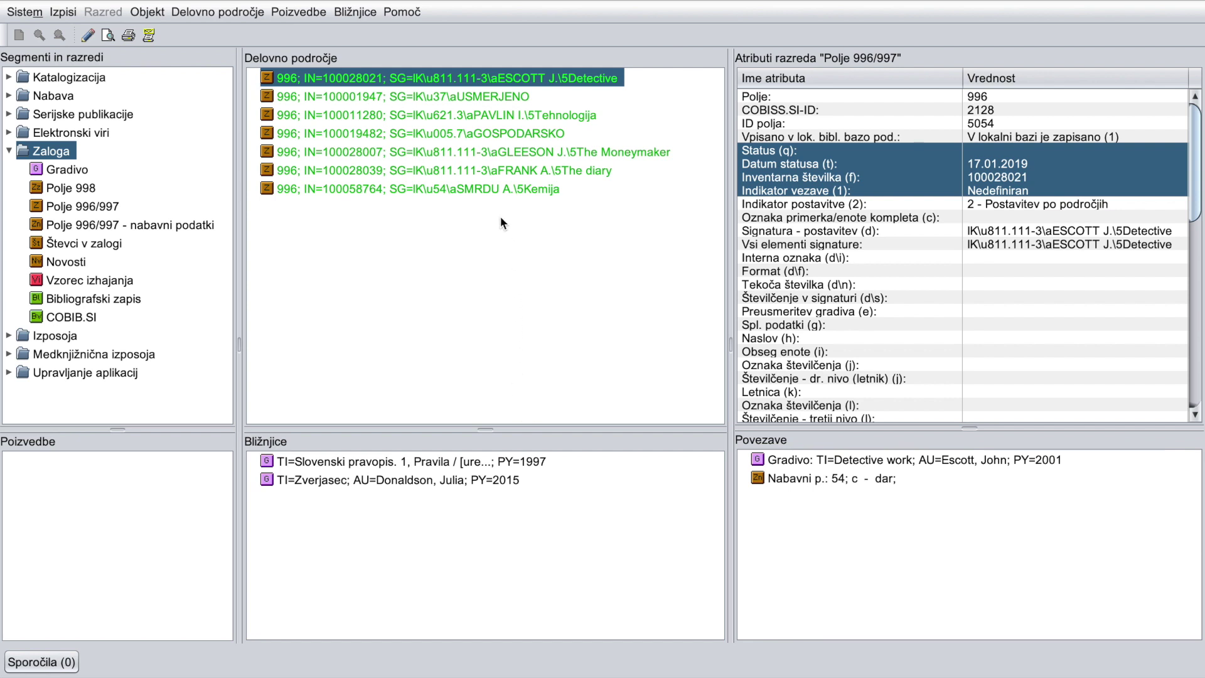
- Add the USMERJENO record from the work area to the newly created print queue
{"action": "left_click", "coordinate": [478, 98]}
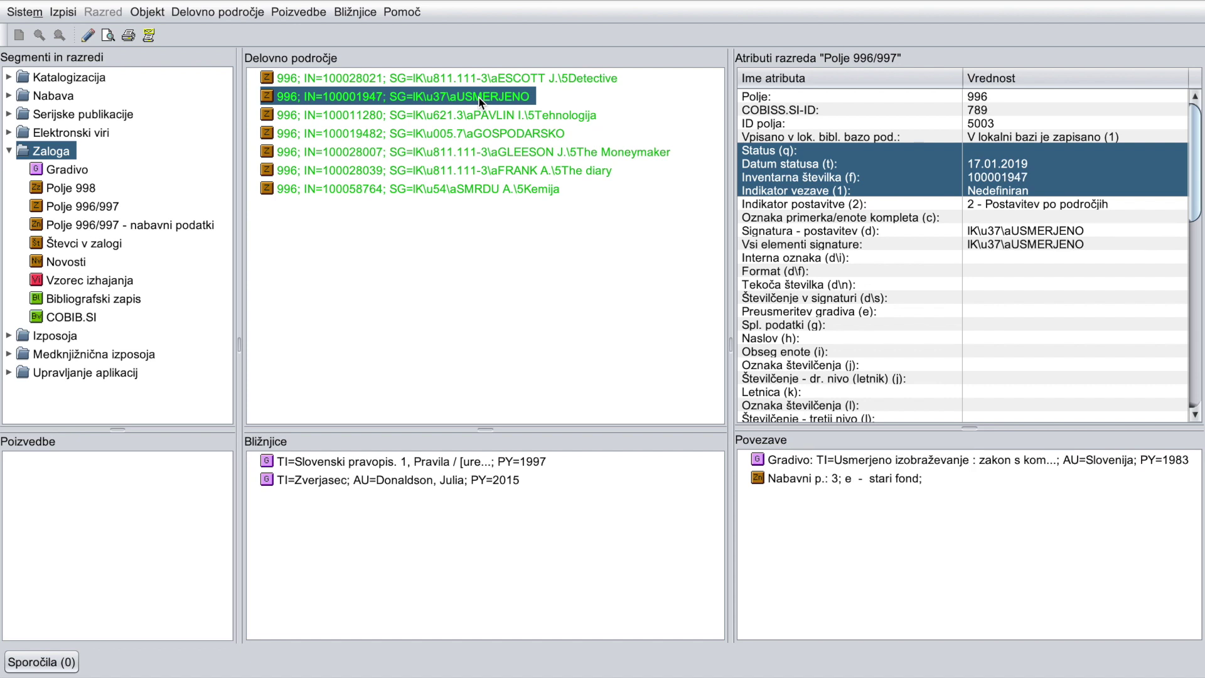
{"action": "right_click", "coordinate": [480, 99]}
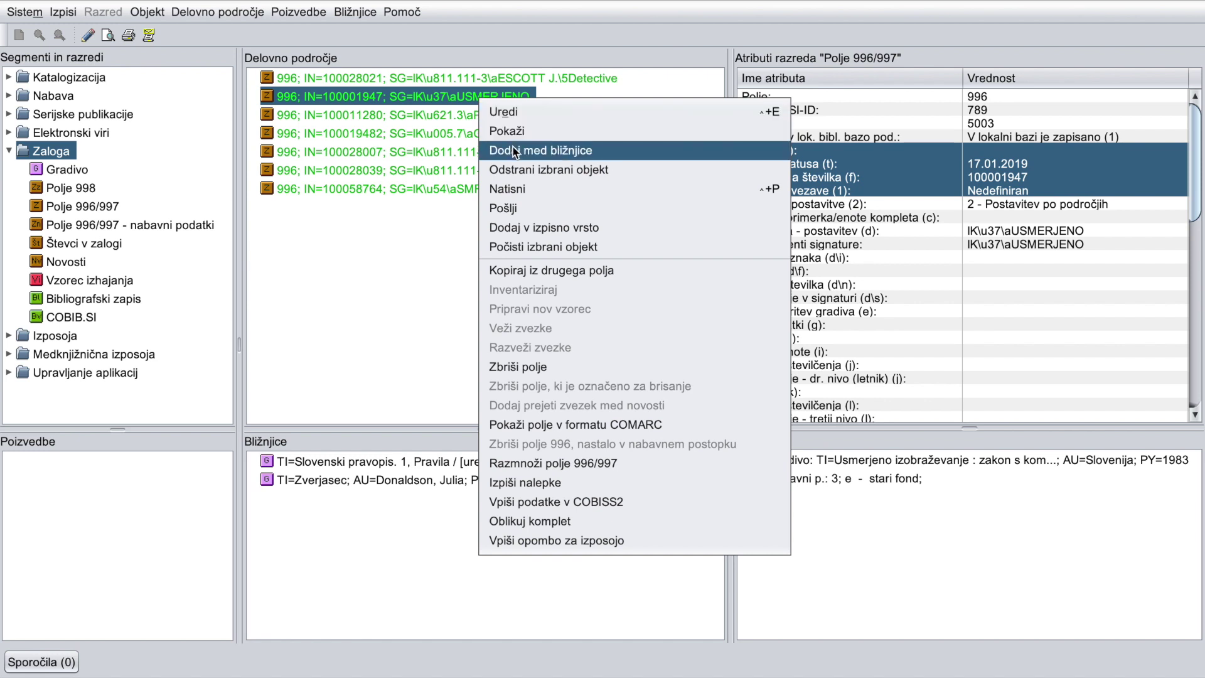
{"action": "left_click", "coordinate": [543, 228]}
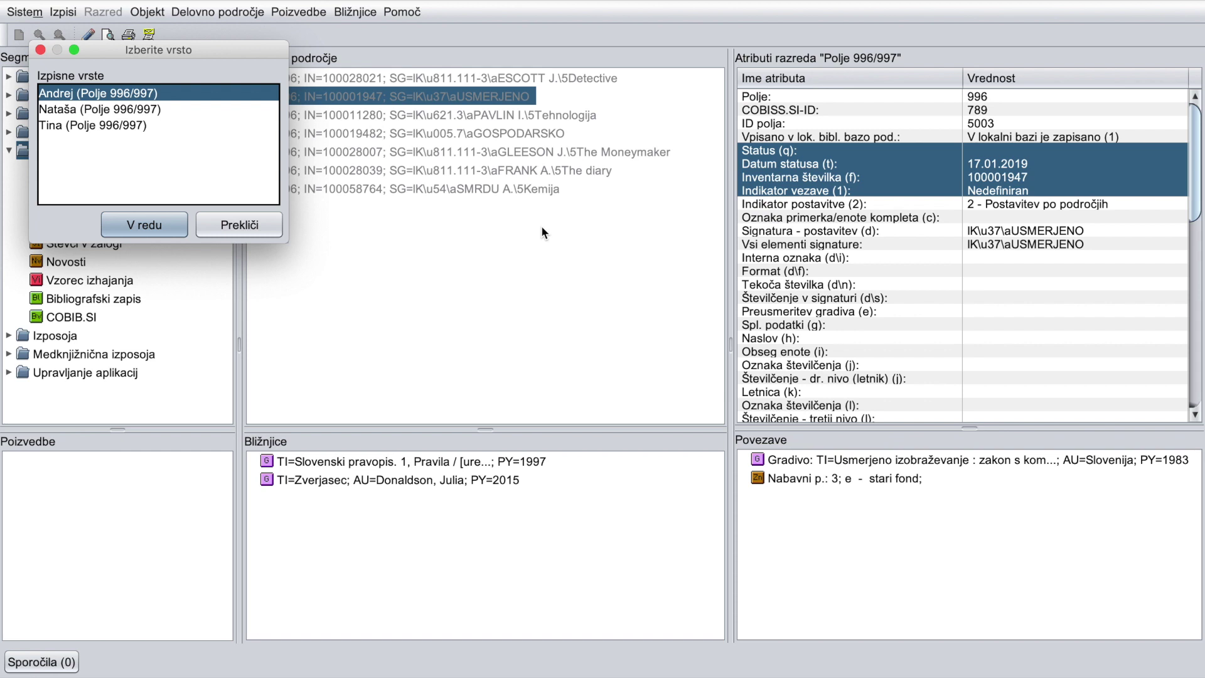
{"action": "left_click", "coordinate": [135, 129]}
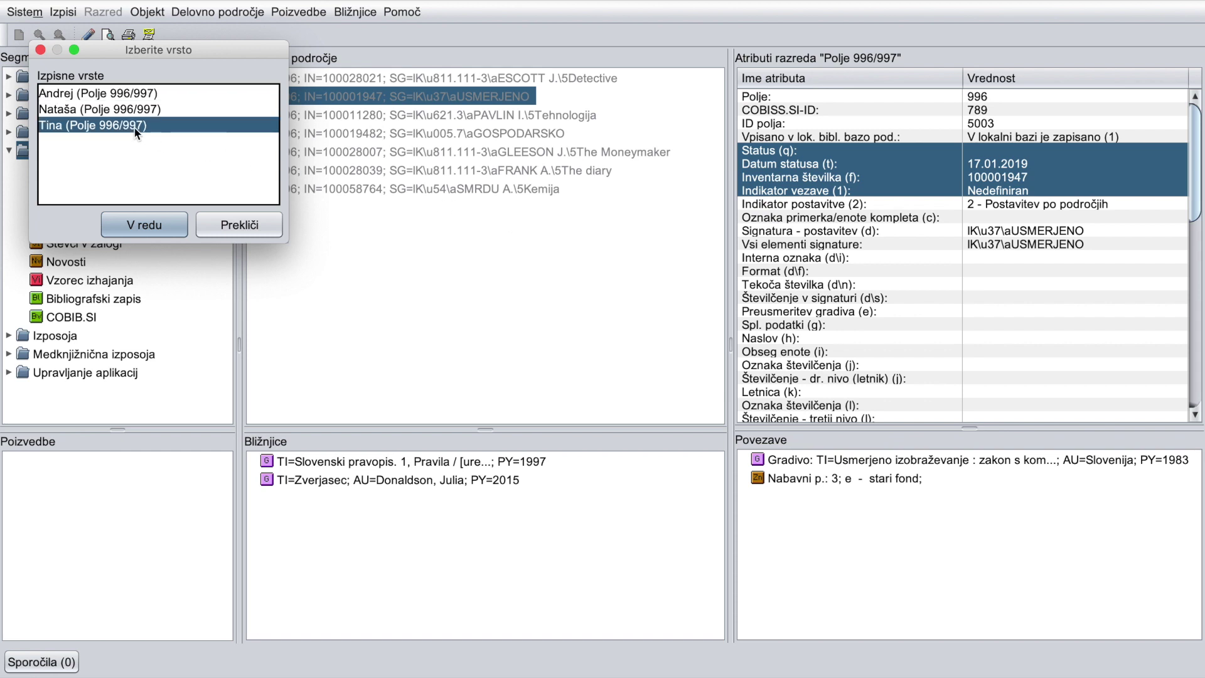
{"action": "left_click", "coordinate": [139, 224]}
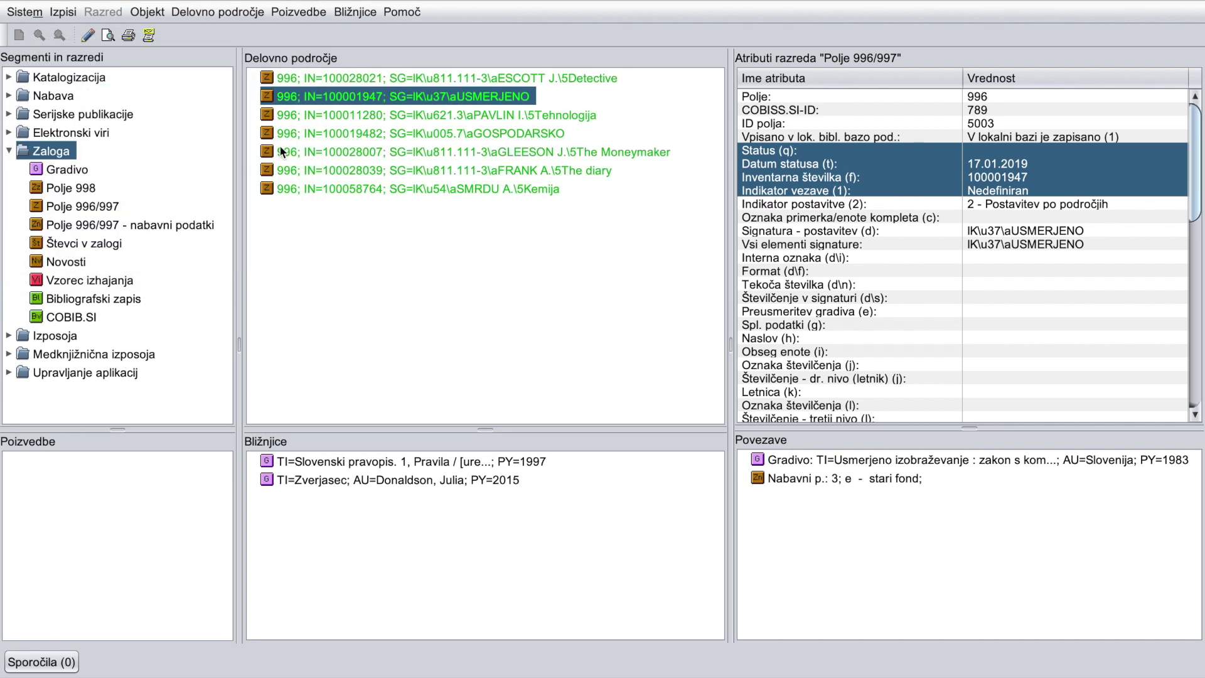
- Add the five consecutive records from "Tehnologija" through "Kemija" to the newly created print queue together
{"action": "left_click", "coordinate": [304, 117]}
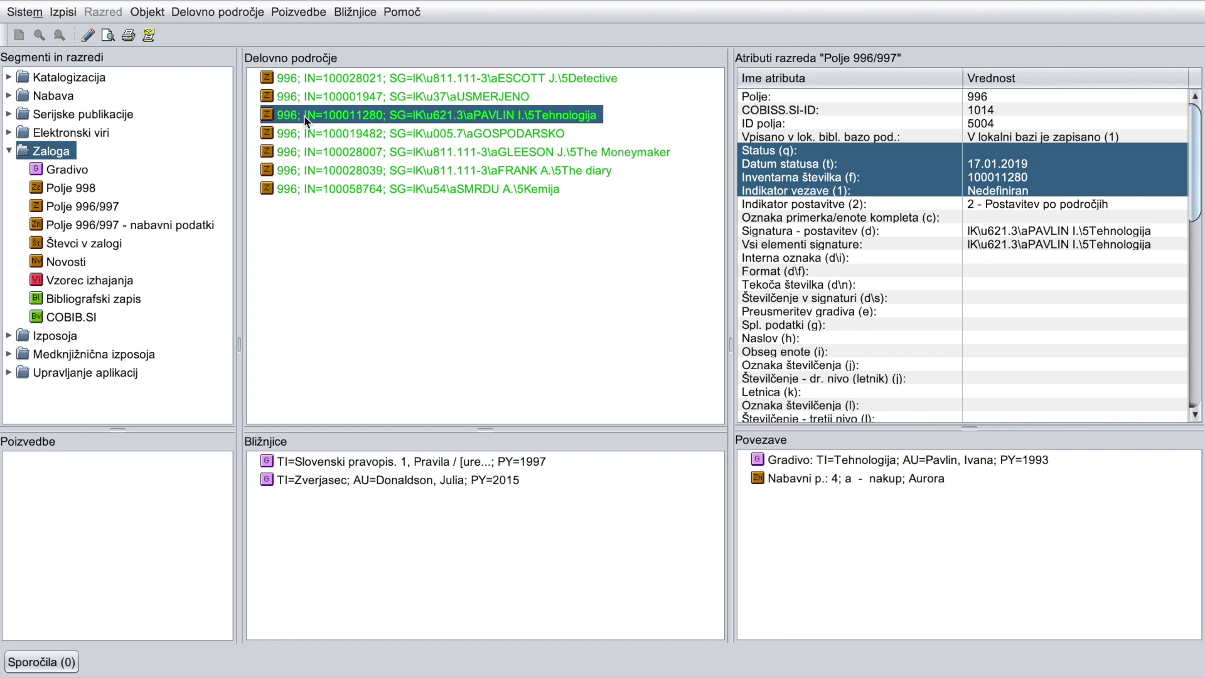
{"action": "left_click", "coordinate": [302, 189], "text": "shift"}
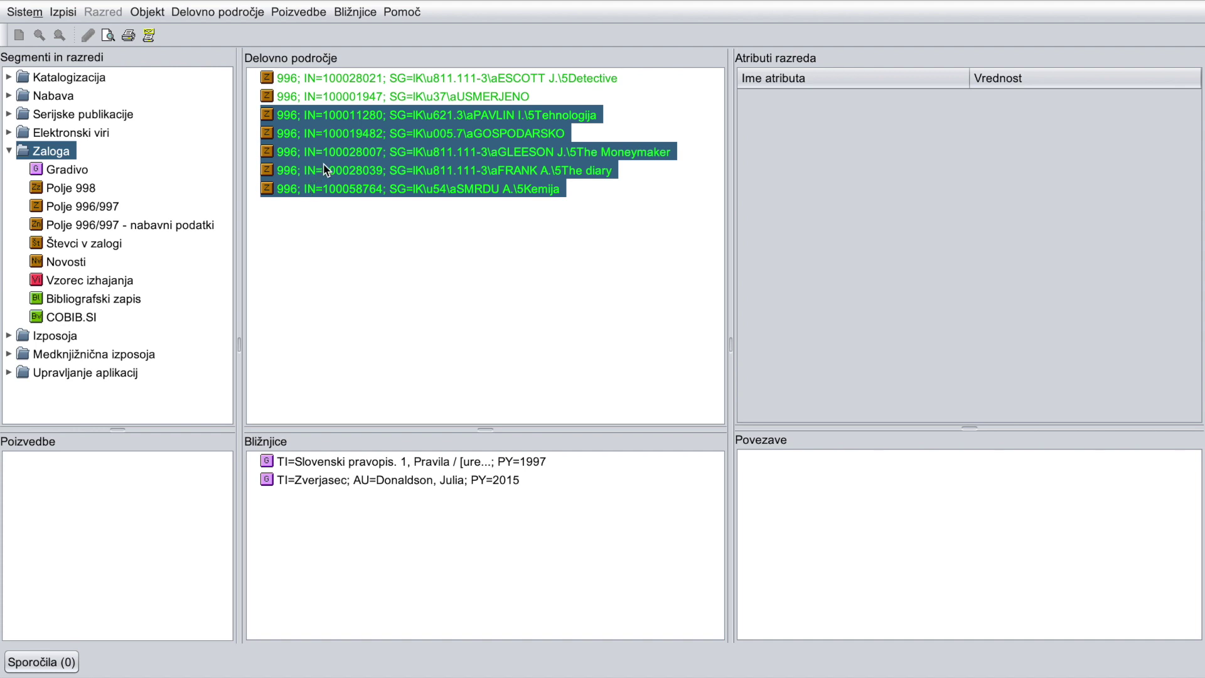
{"action": "right_click", "coordinate": [393, 136]}
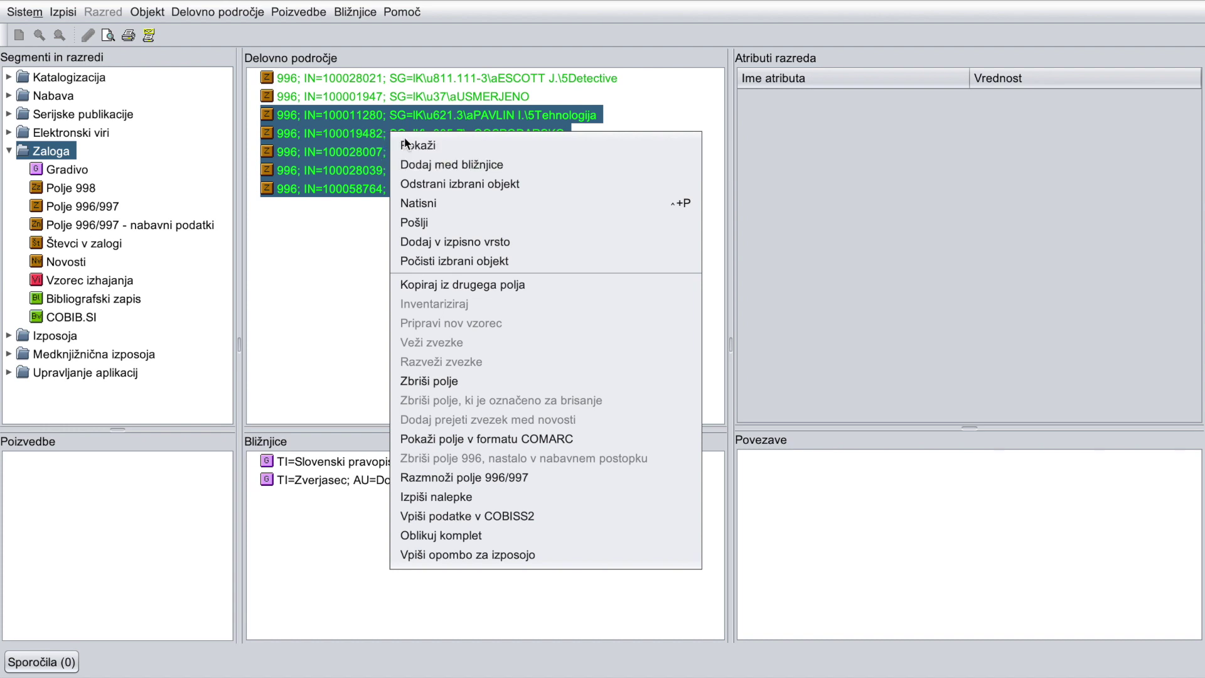
{"action": "left_click", "coordinate": [454, 242]}
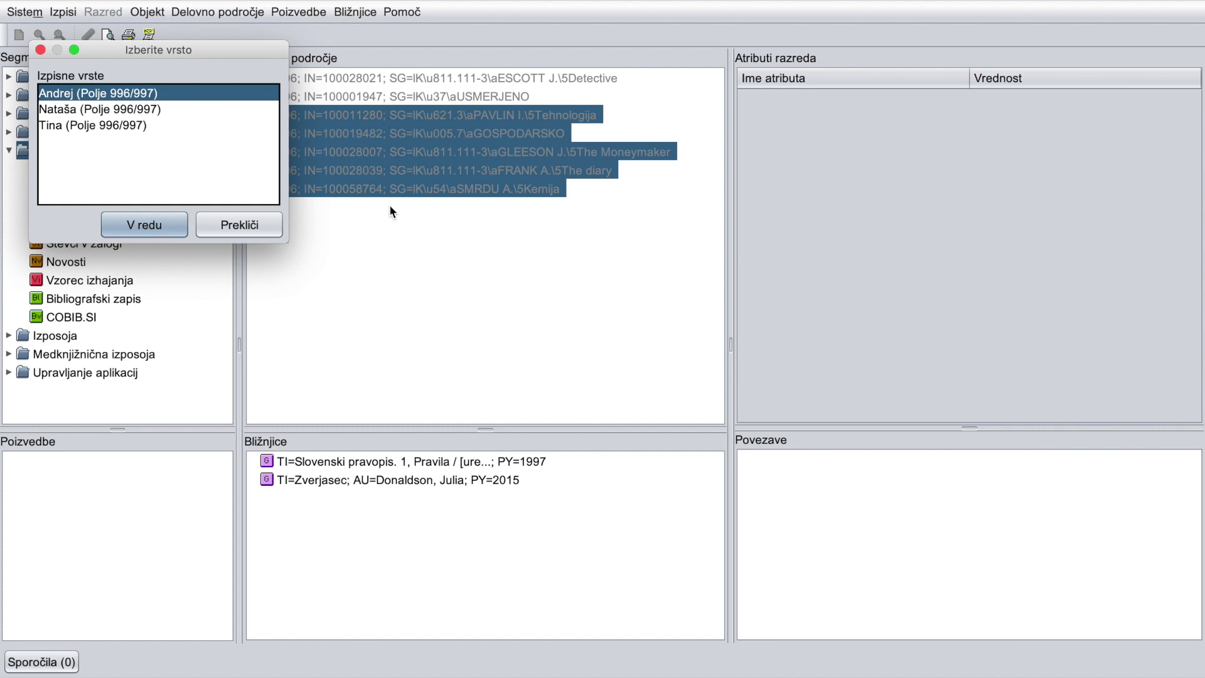
{"action": "left_click", "coordinate": [117, 127]}
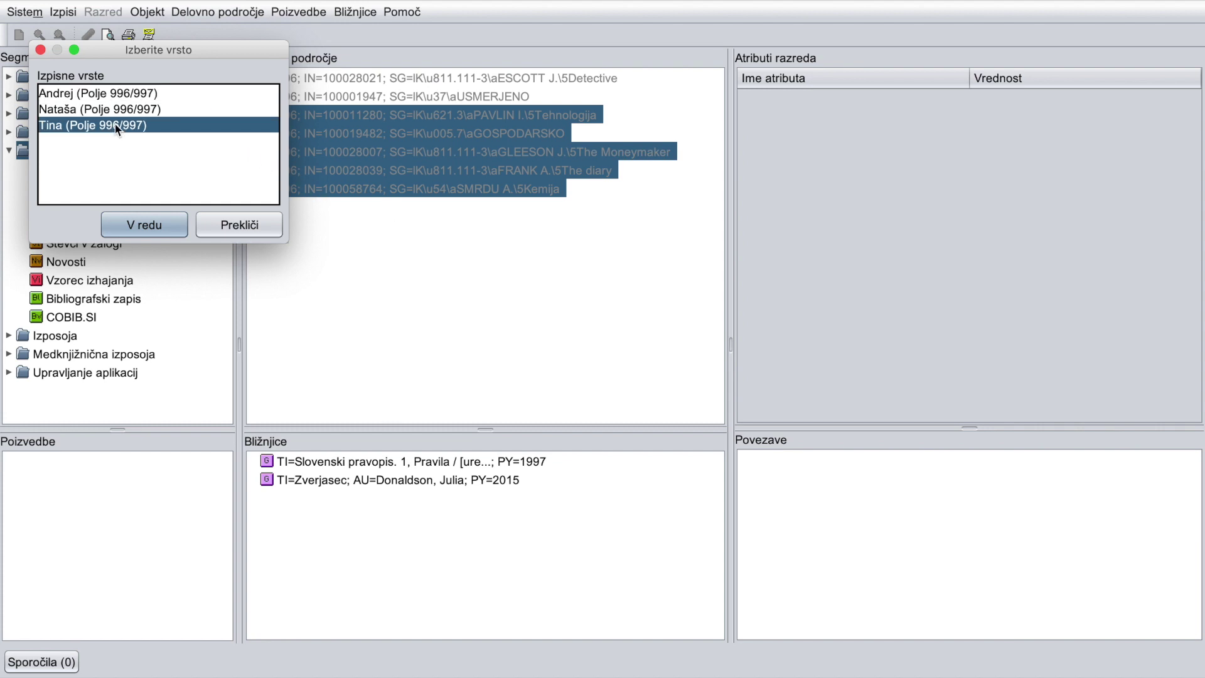
{"action": "left_click", "coordinate": [128, 226]}
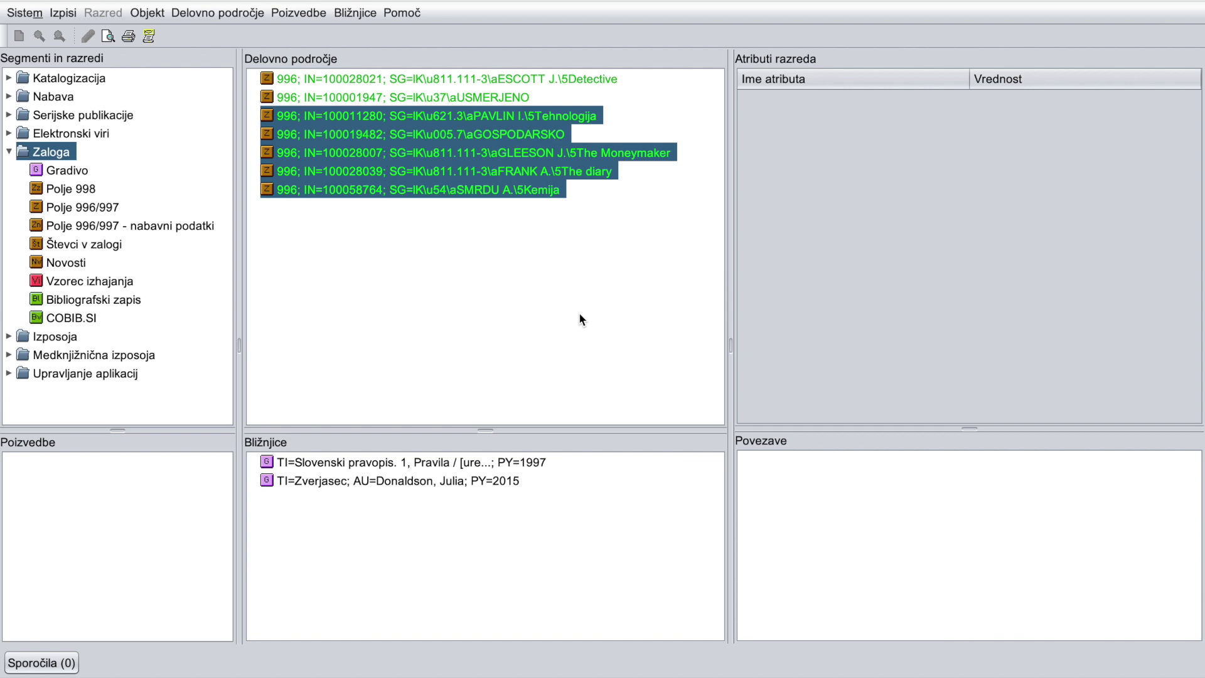
- Send the newly created queue's labels to the printer using the output definition Z-PL-C01: Nalepka za gradivo
{"action": "left_click", "coordinate": [36, 15]}
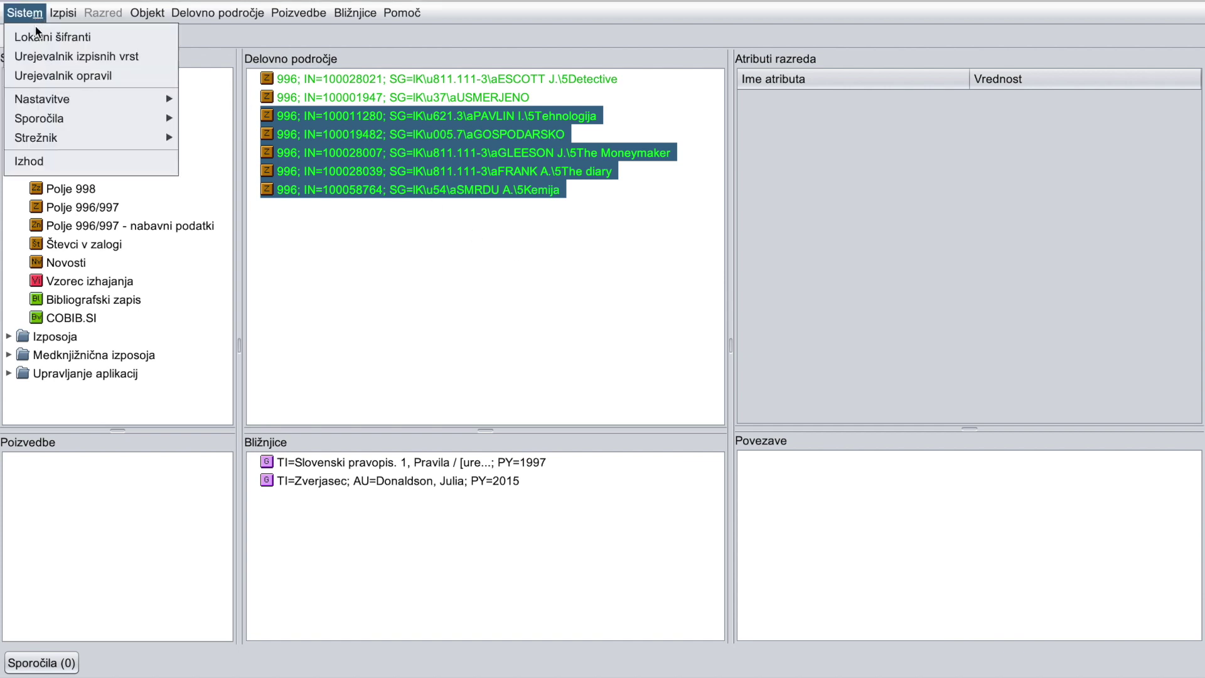
{"action": "left_click", "coordinate": [41, 57]}
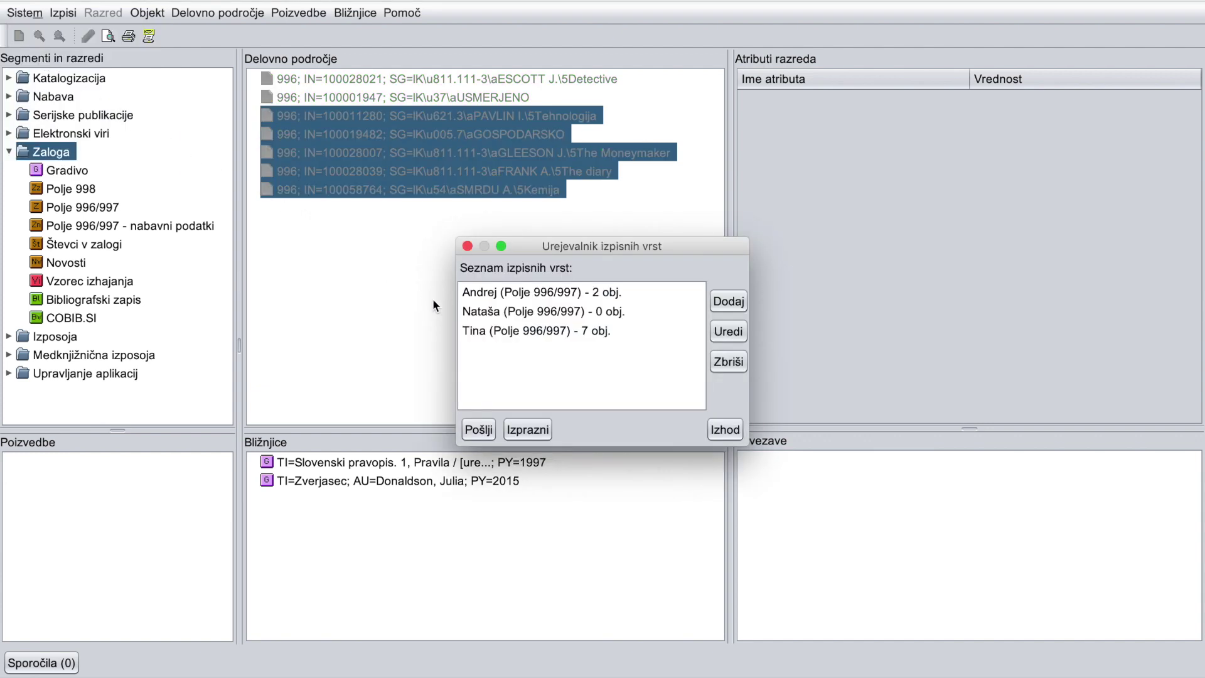
{"action": "left_click", "coordinate": [483, 332]}
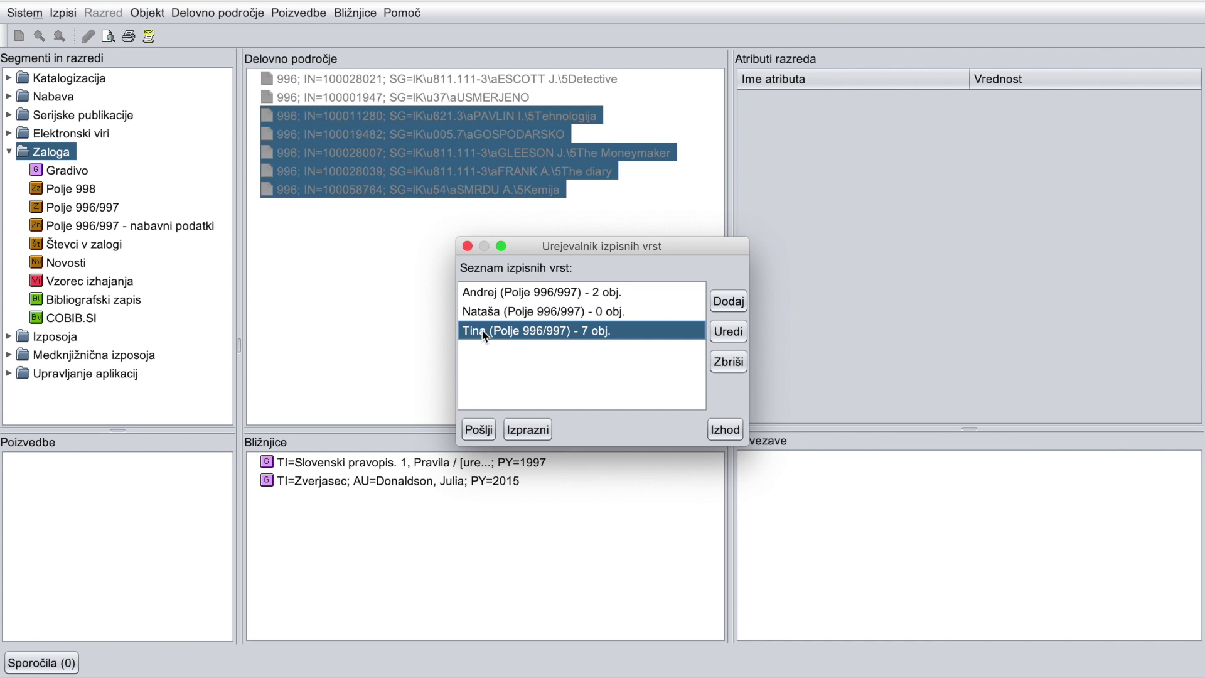
{"action": "left_click", "coordinate": [480, 429]}
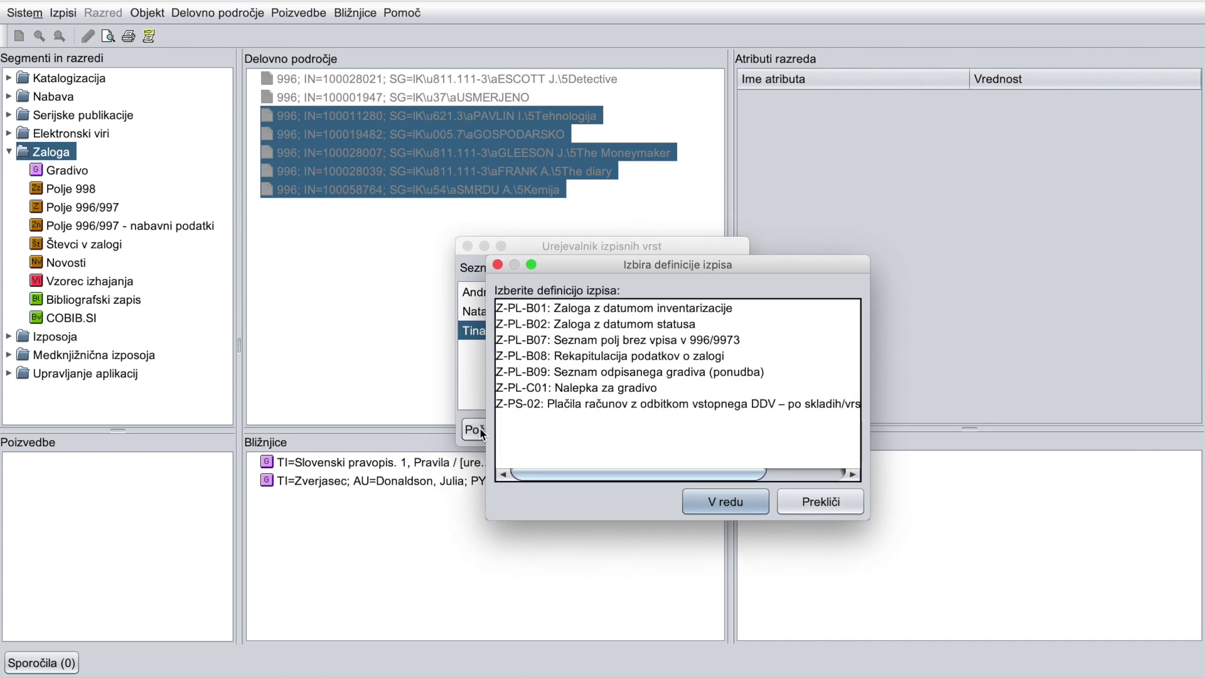
{"action": "left_click", "coordinate": [559, 390]}
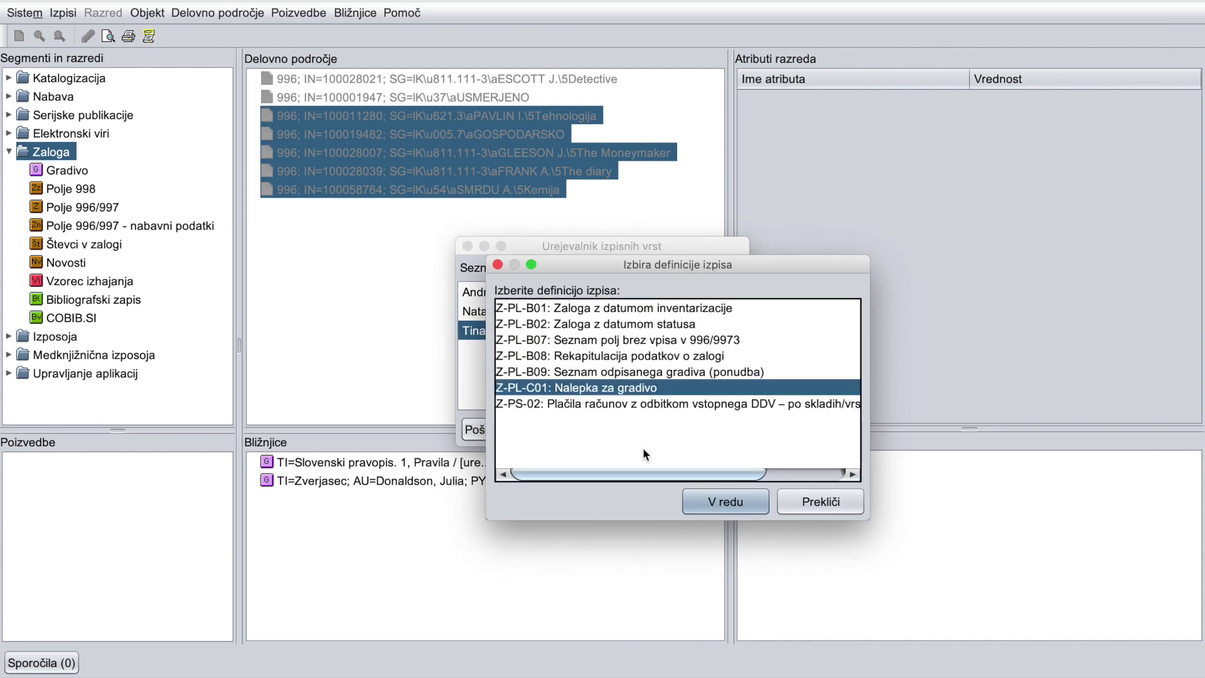
{"action": "left_click", "coordinate": [725, 502]}
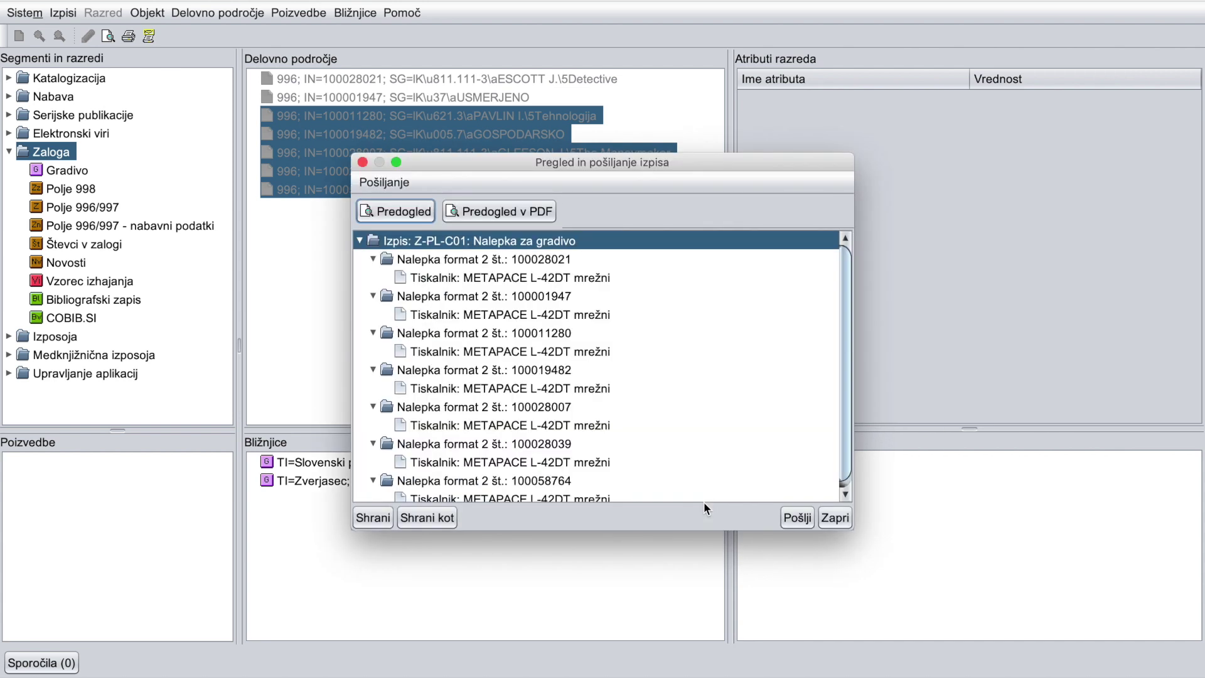
{"action": "left_click", "coordinate": [797, 517]}
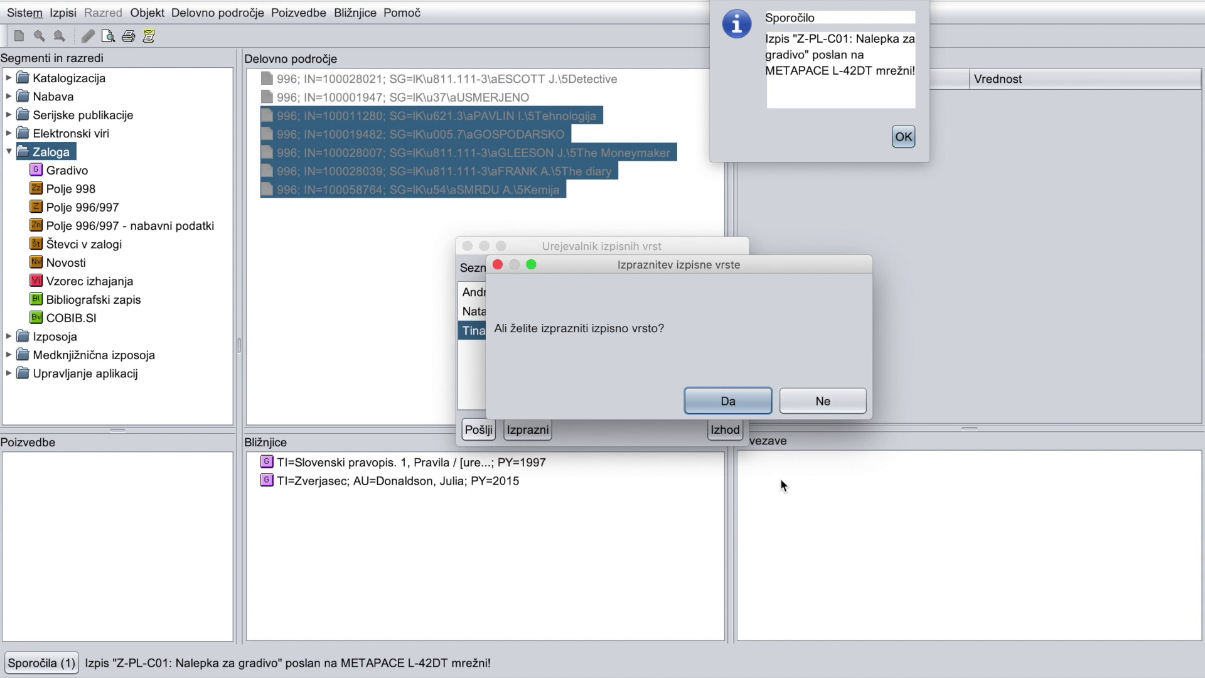
- Empty the print queue after sending, dismiss the message, and close the print queue editor
{"action": "left_click", "coordinate": [740, 406]}
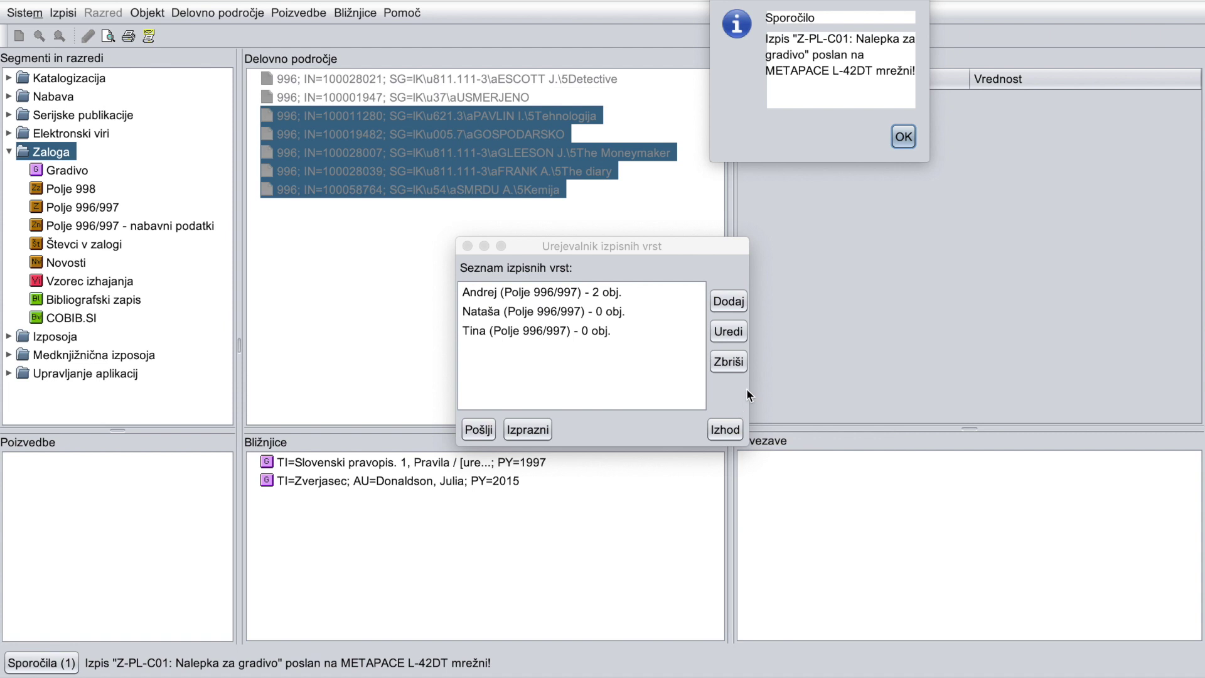
{"action": "left_click", "coordinate": [902, 138]}
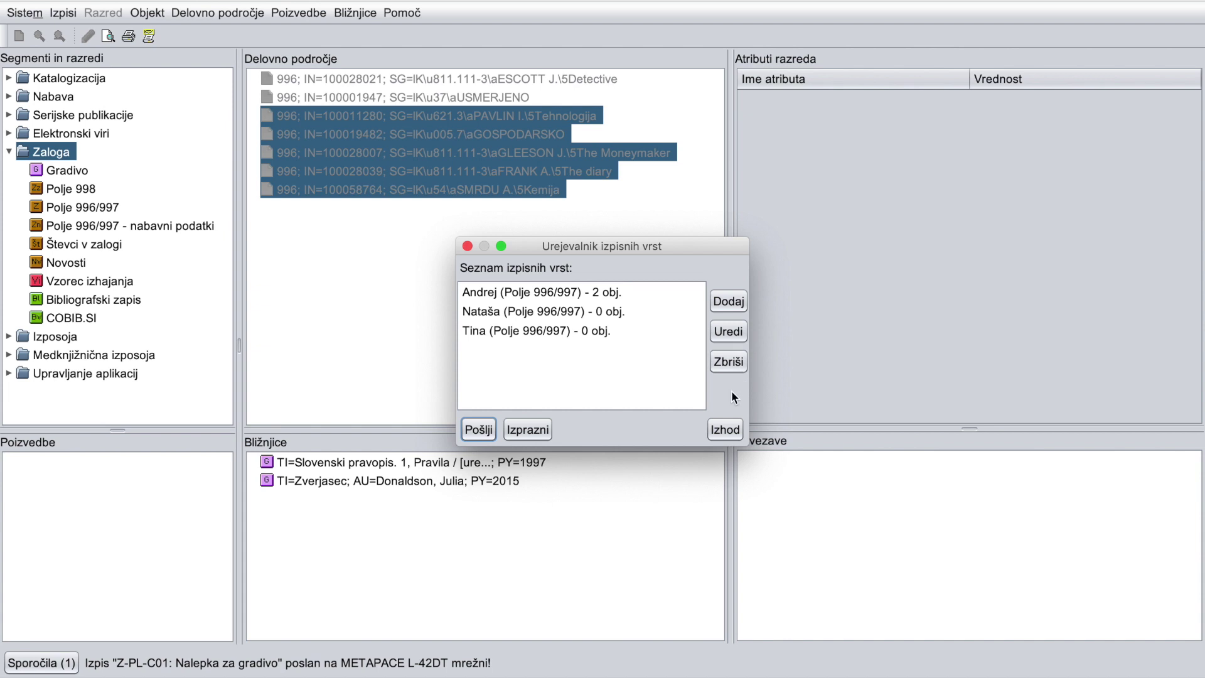
{"action": "left_click", "coordinate": [608, 338]}
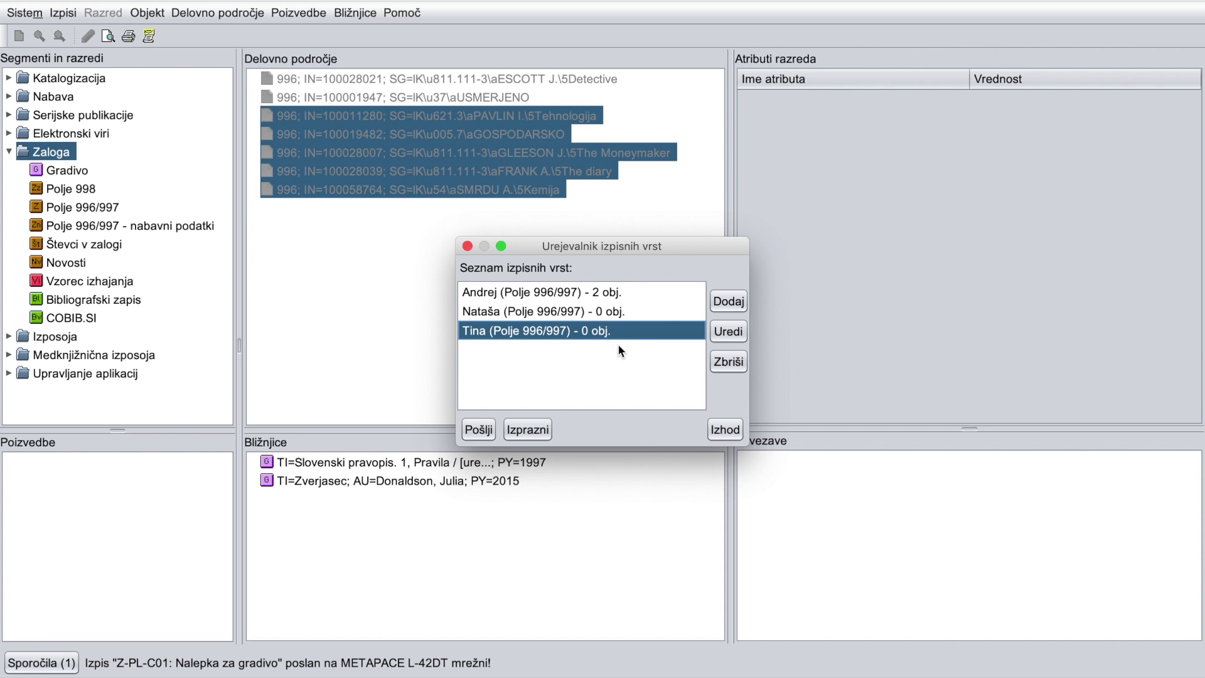
{"action": "left_click", "coordinate": [721, 430]}
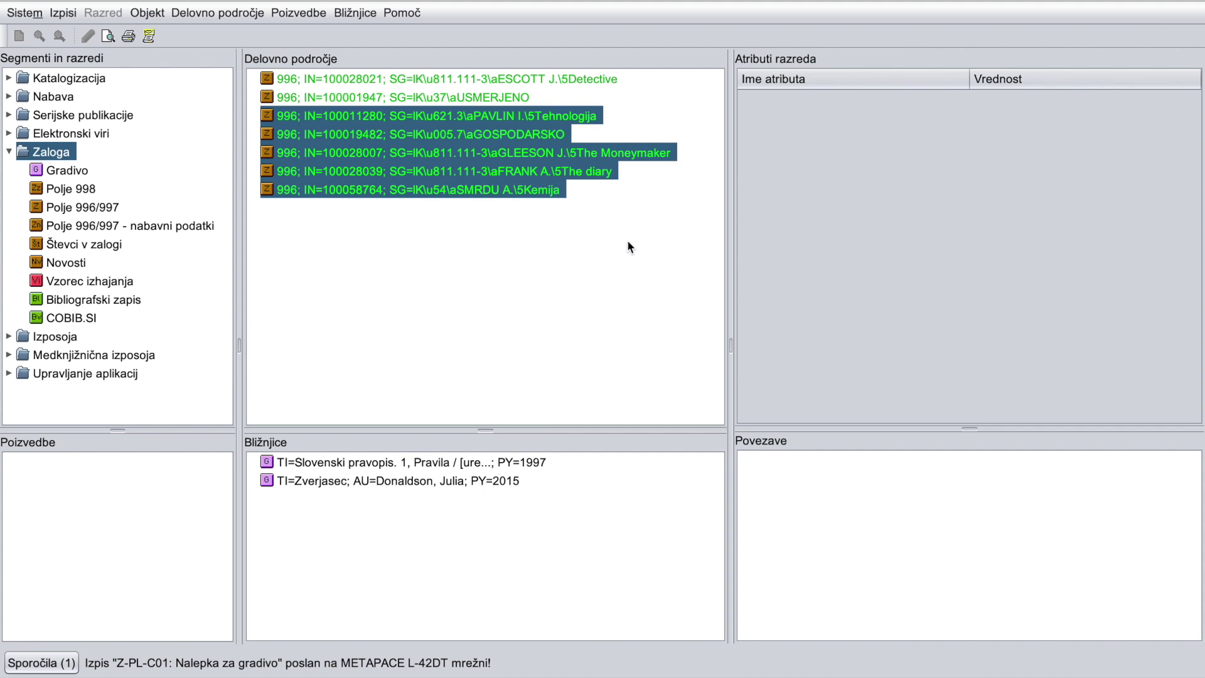
- Open section 4.6 Upravljanje izpisnih vrst of Osnovna navodila COBISS3 from the online E-priročniki manuals in the browser
{"action": "left_click", "coordinate": [401, 14]}
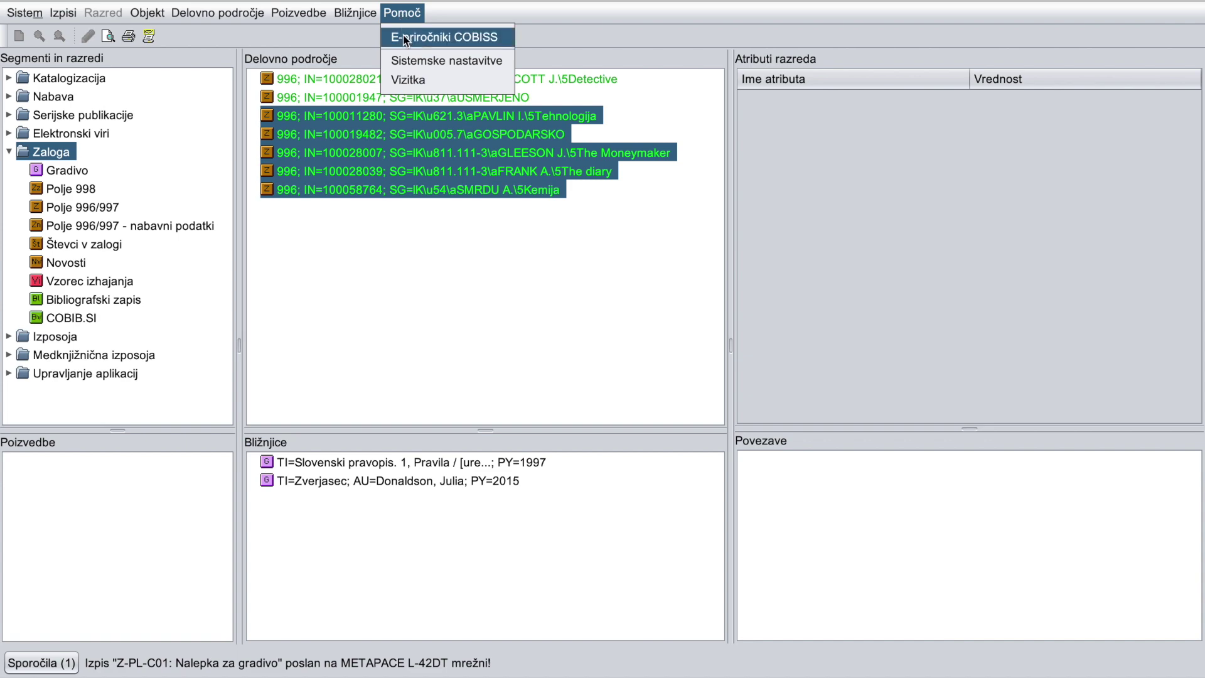
{"action": "left_click", "coordinate": [404, 37]}
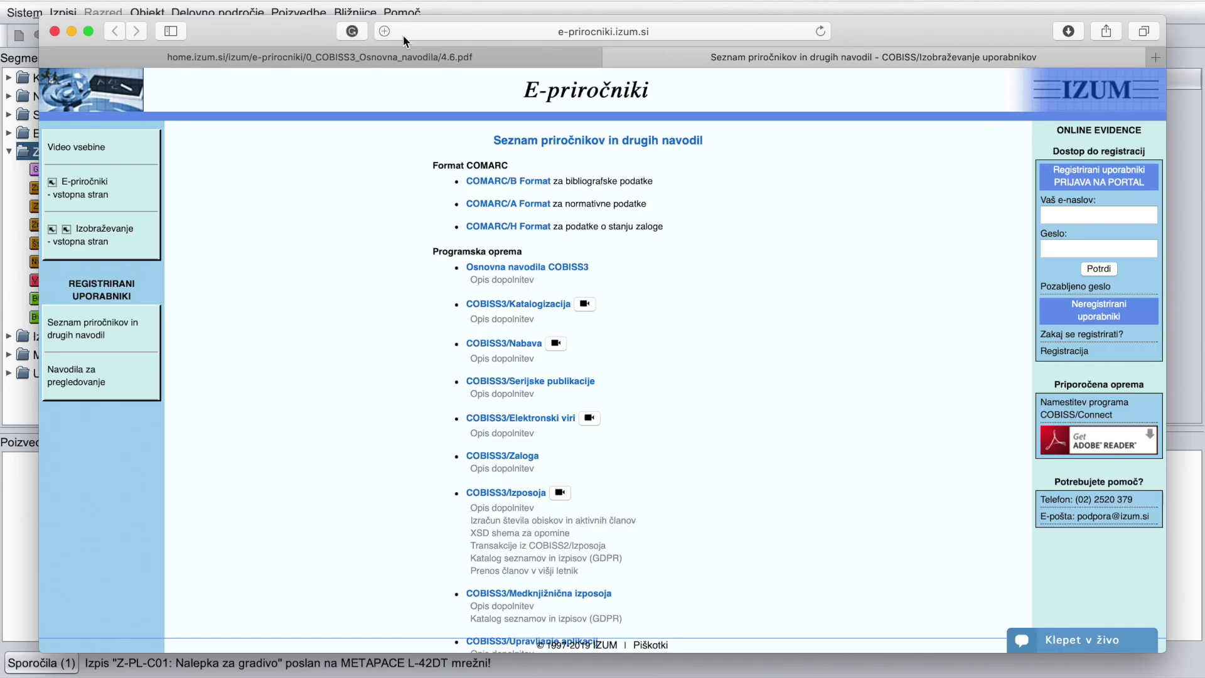
{"action": "left_click", "coordinate": [482, 269]}
{"action": "scroll", "coordinate": [483, 270], "scroll_direction": "down", "scroll_amount": 5}
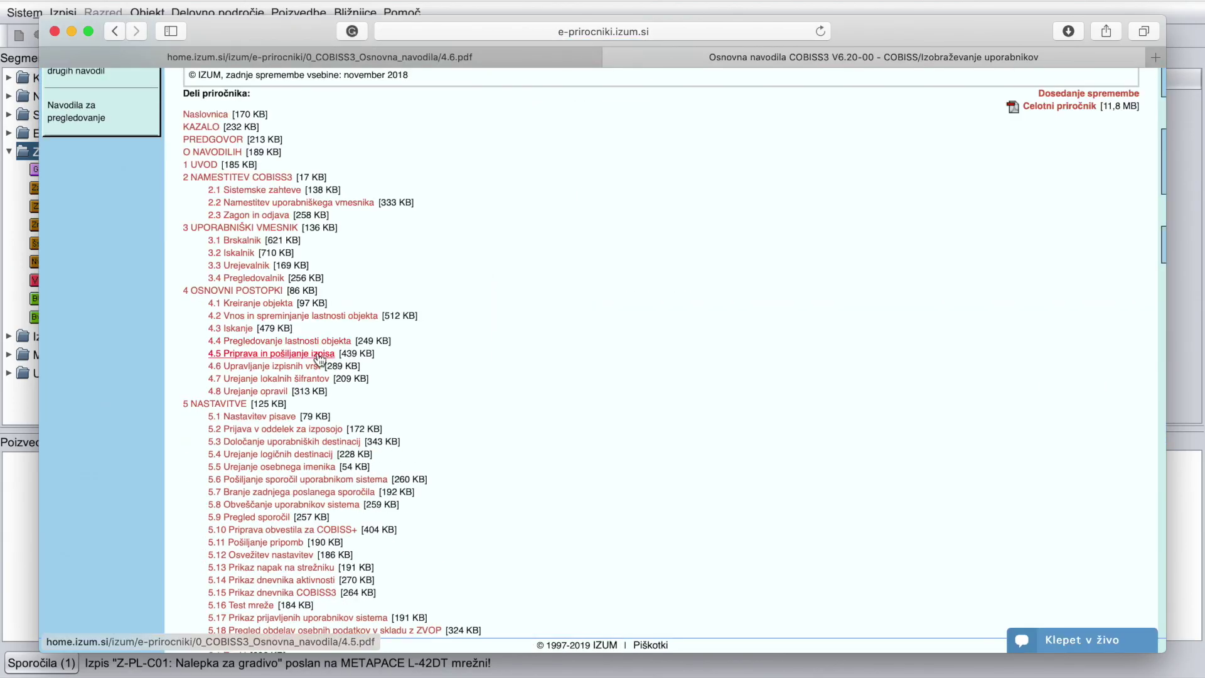
{"action": "left_click", "coordinate": [310, 367]}
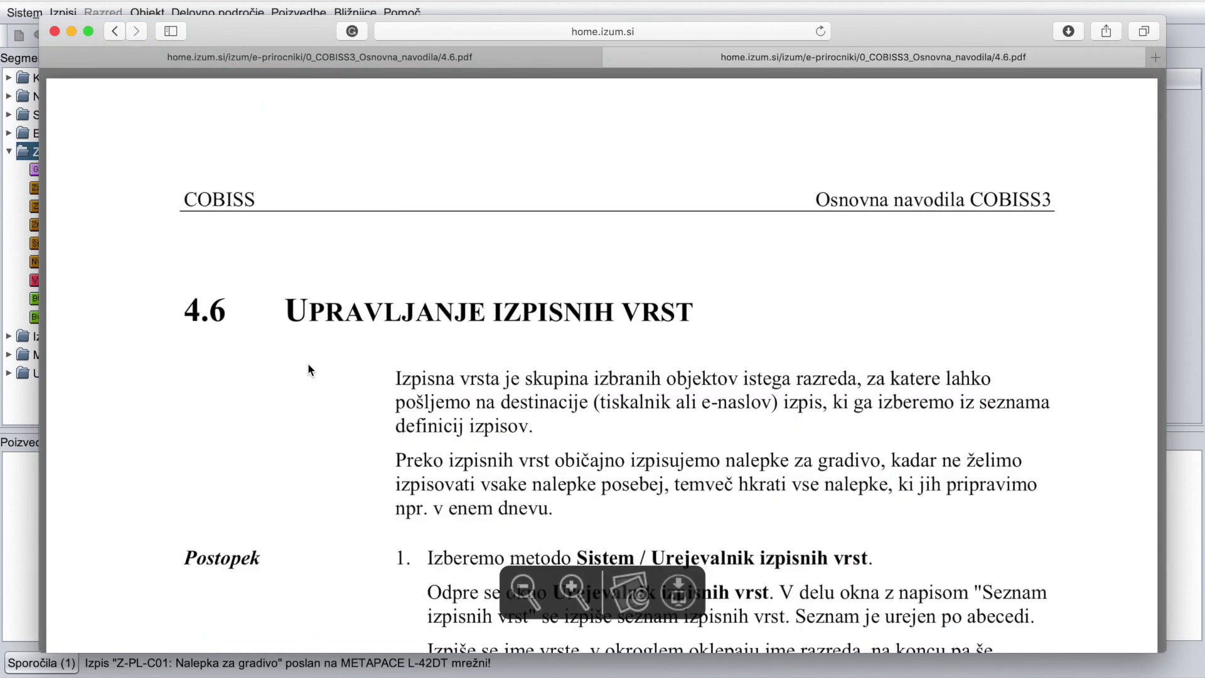